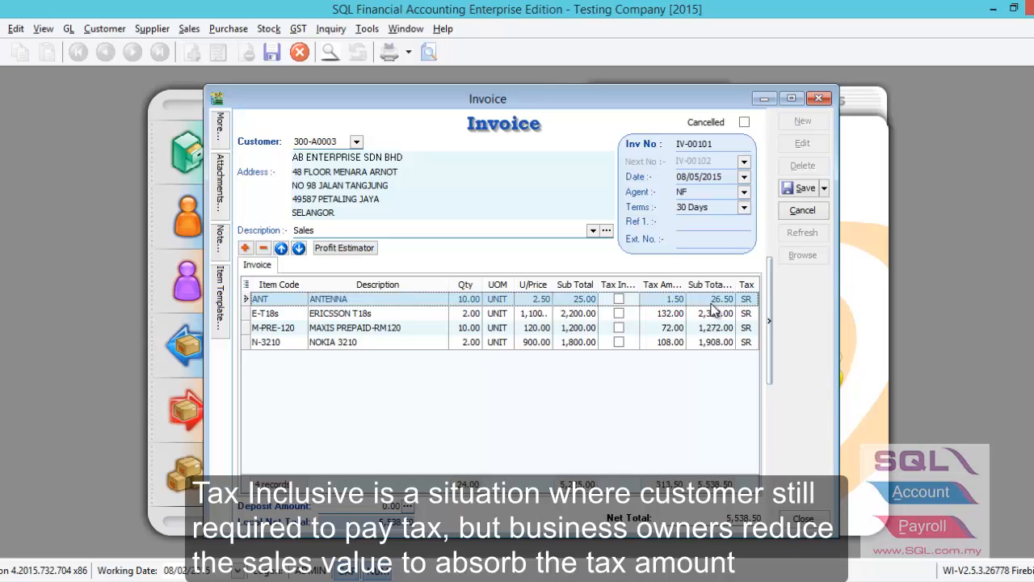
# Step: Mark the ANTENNA line as tax inclusive and show the Account column in the invoice's item grid
pyautogui.click(620, 299)
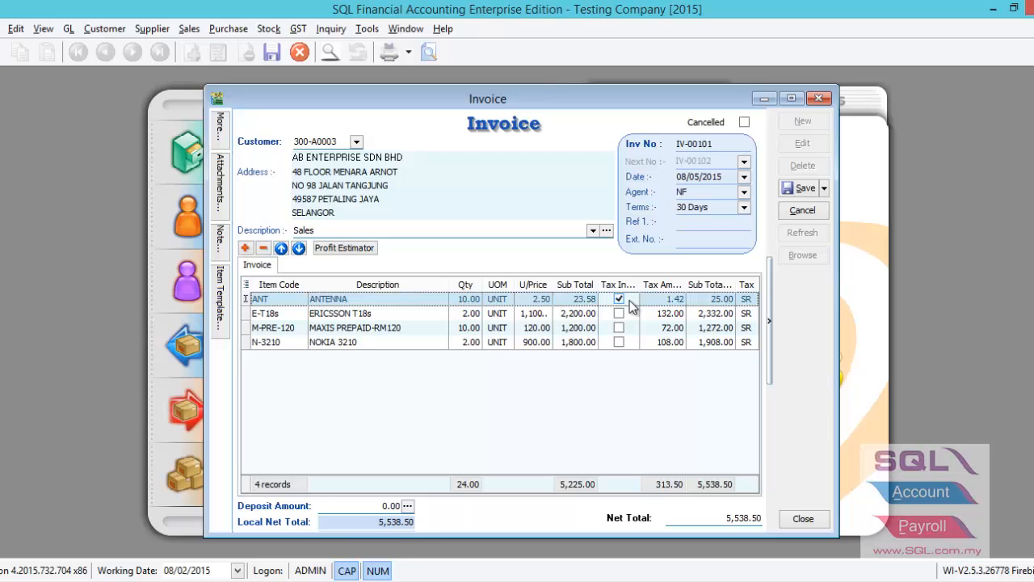
pyautogui.rightClick(386, 291)
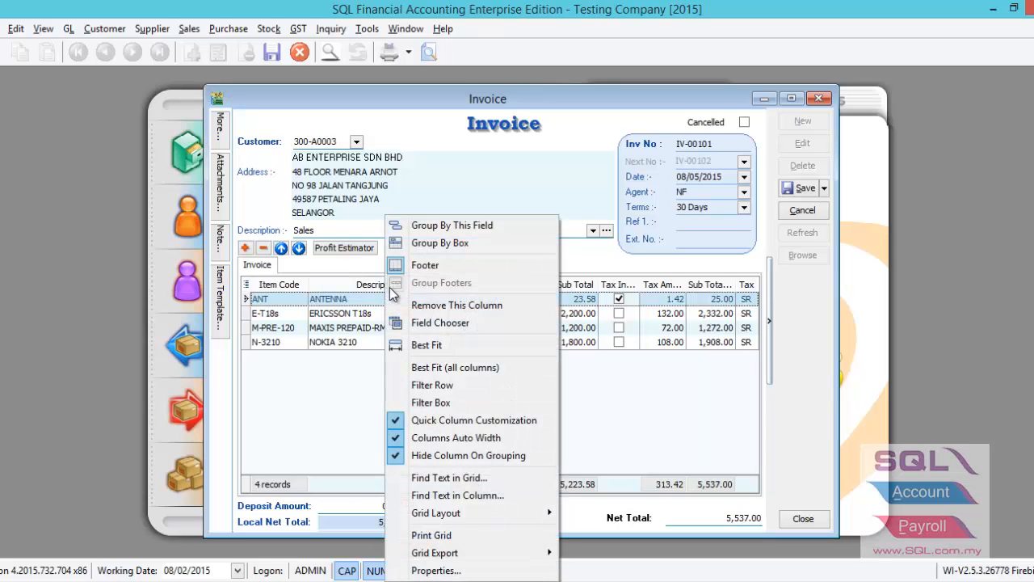
pyautogui.click(246, 285)
pyautogui.click(246, 284)
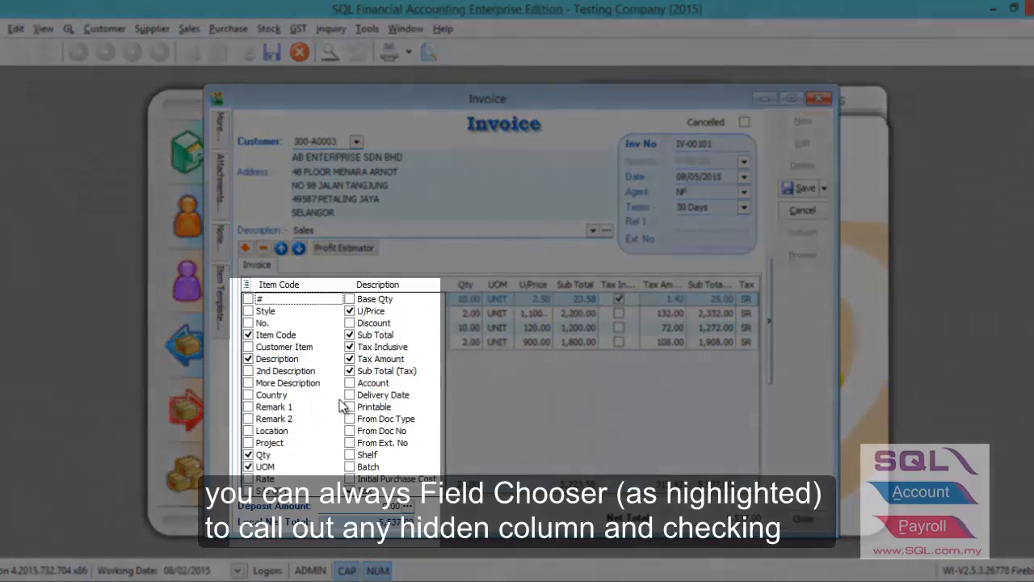
pyautogui.click(350, 382)
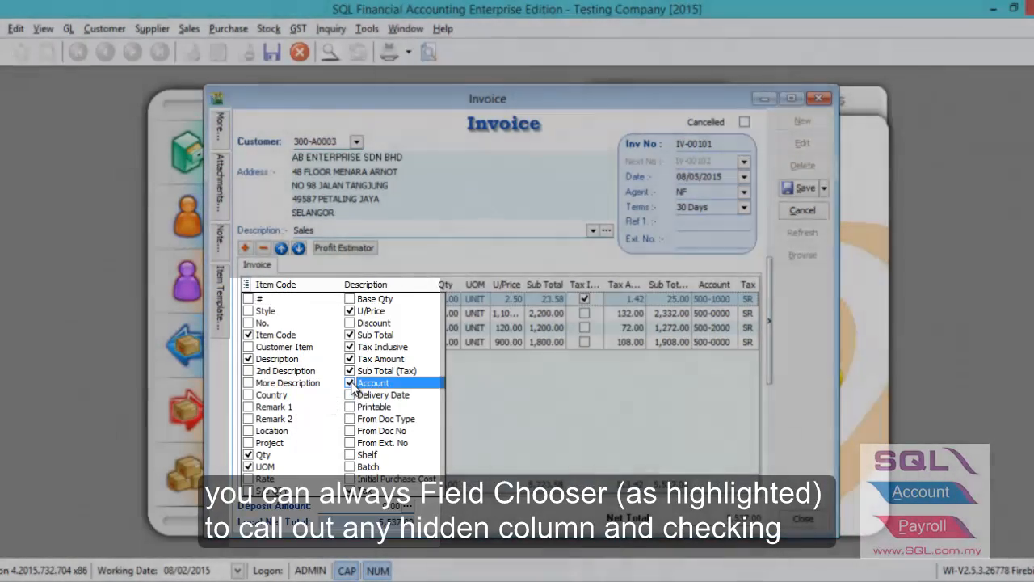
pyautogui.click(510, 418)
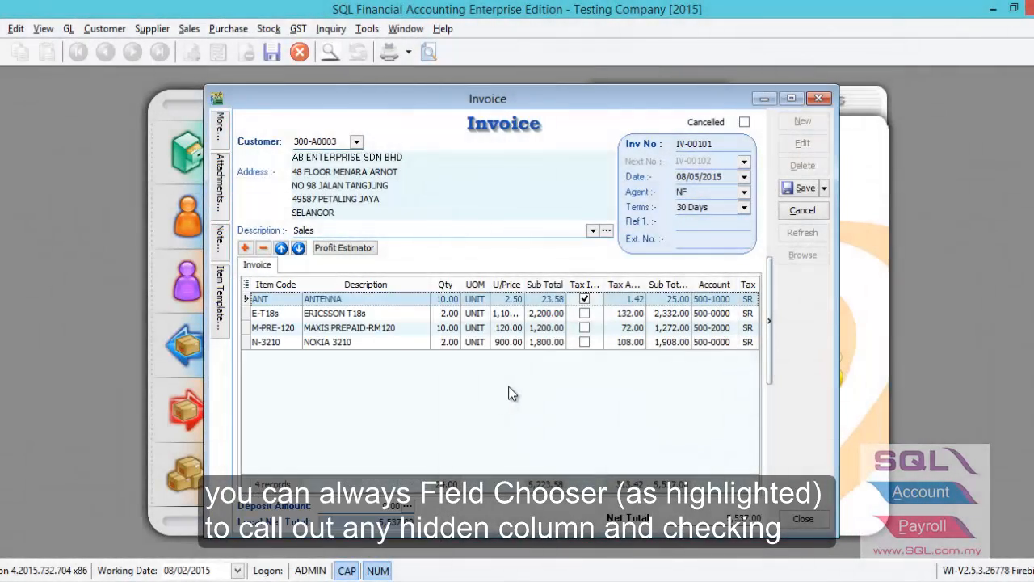
# Step: Check the item lines' accounts and change the MAXIS PREPAID-RM120 line to SALES-ACCESSORIES, searching the accounts by description for "sa"
pyautogui.click(721, 301)
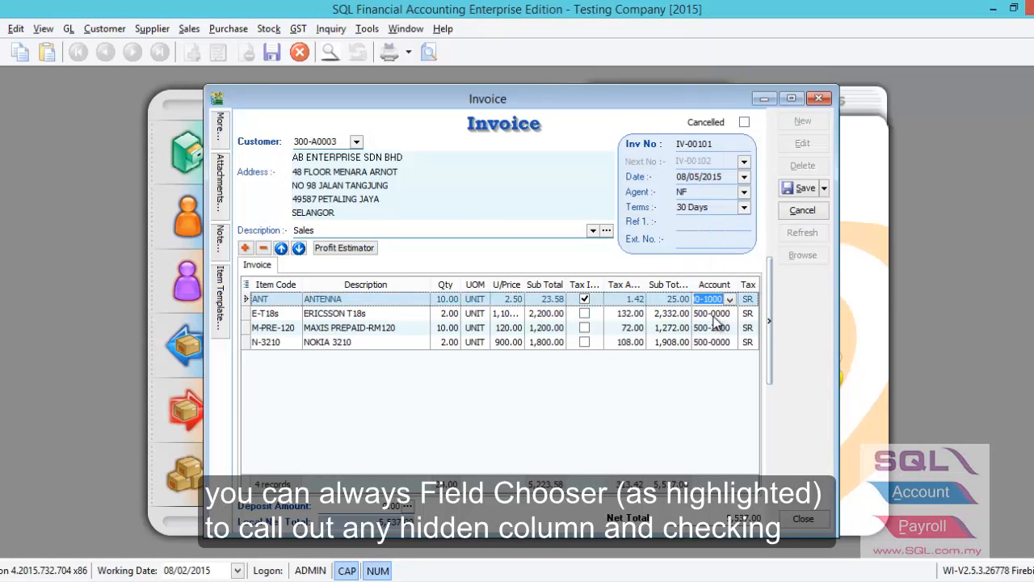
pyautogui.press('Down')
pyautogui.click(718, 328)
pyautogui.click(715, 341)
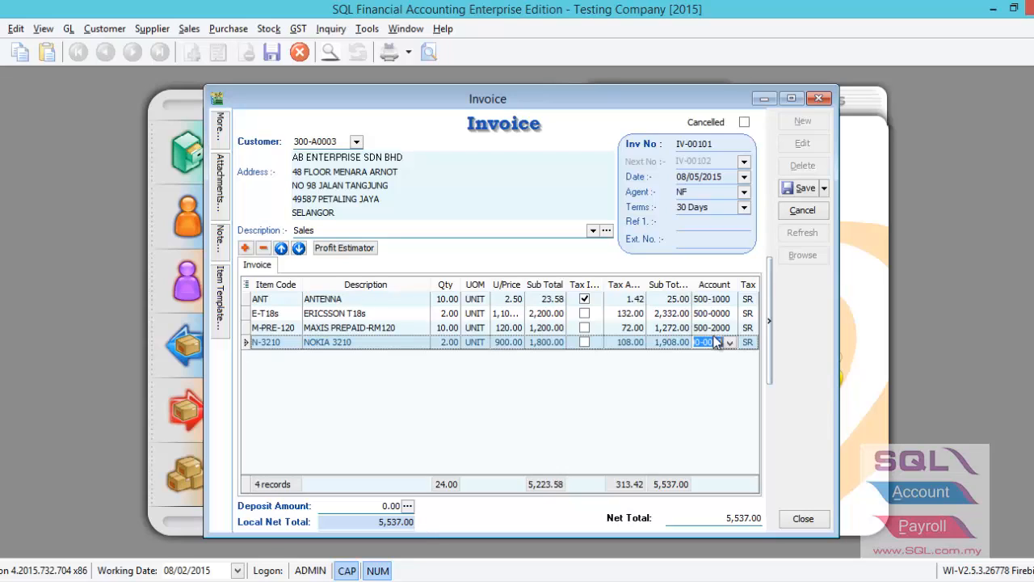
pyautogui.click(712, 328)
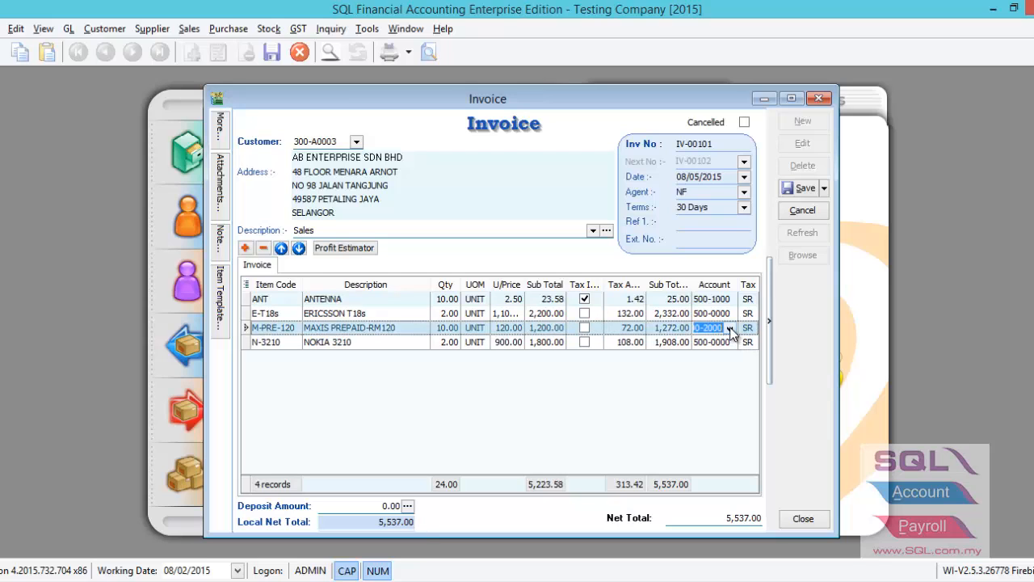
pyautogui.click(730, 329)
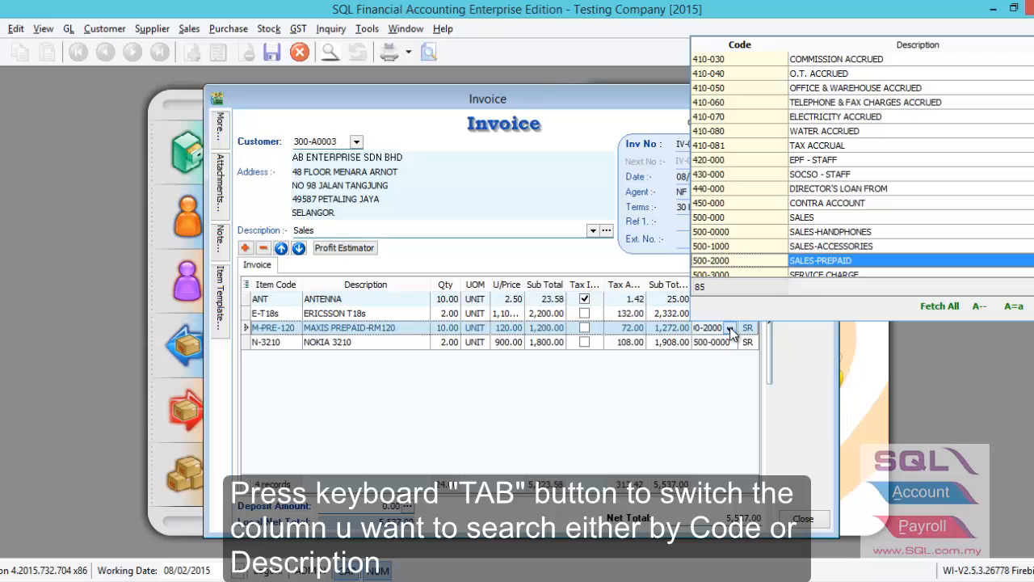
pyautogui.press('Tab')
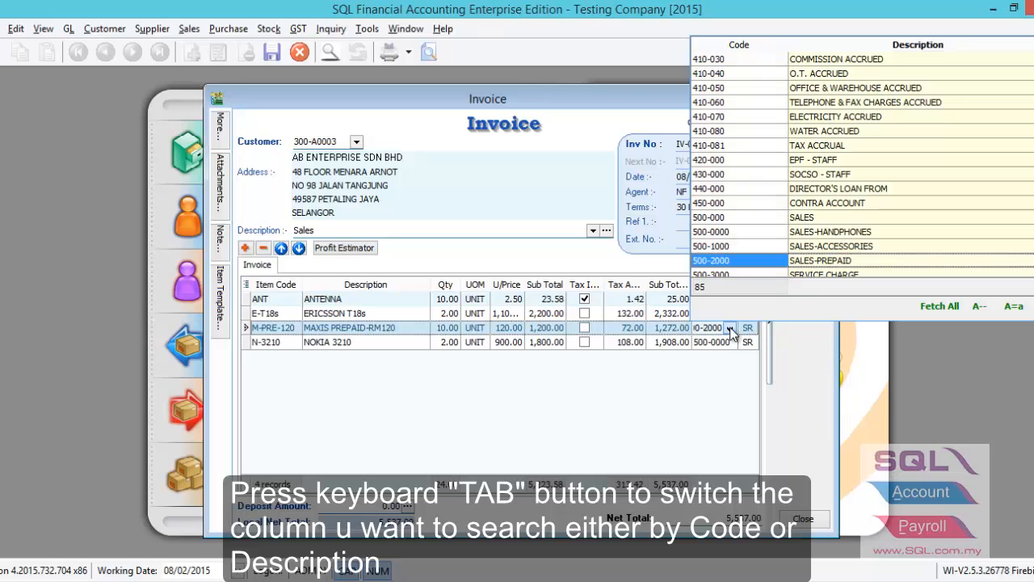
pyautogui.write('sa')
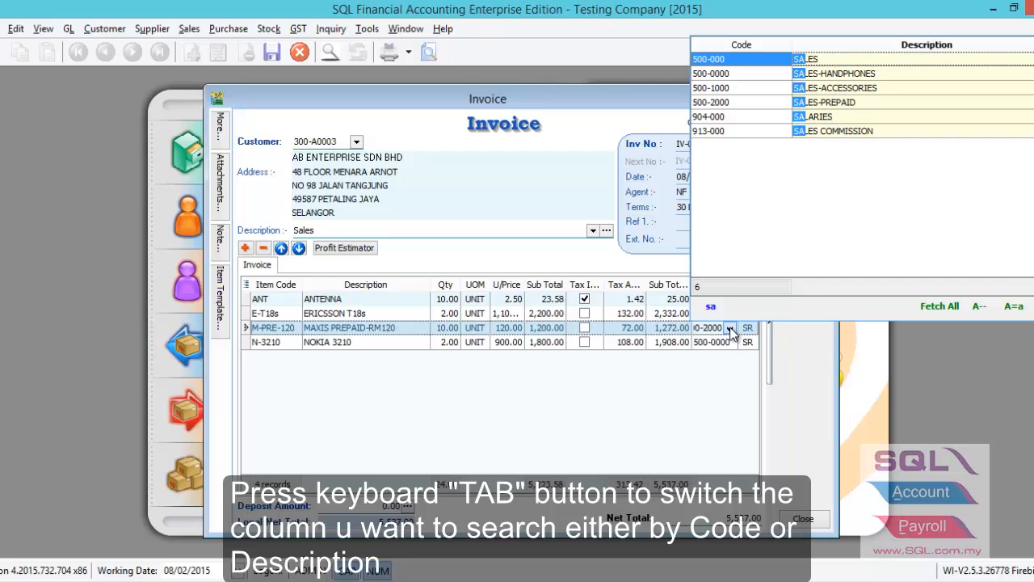
pyautogui.click(832, 88)
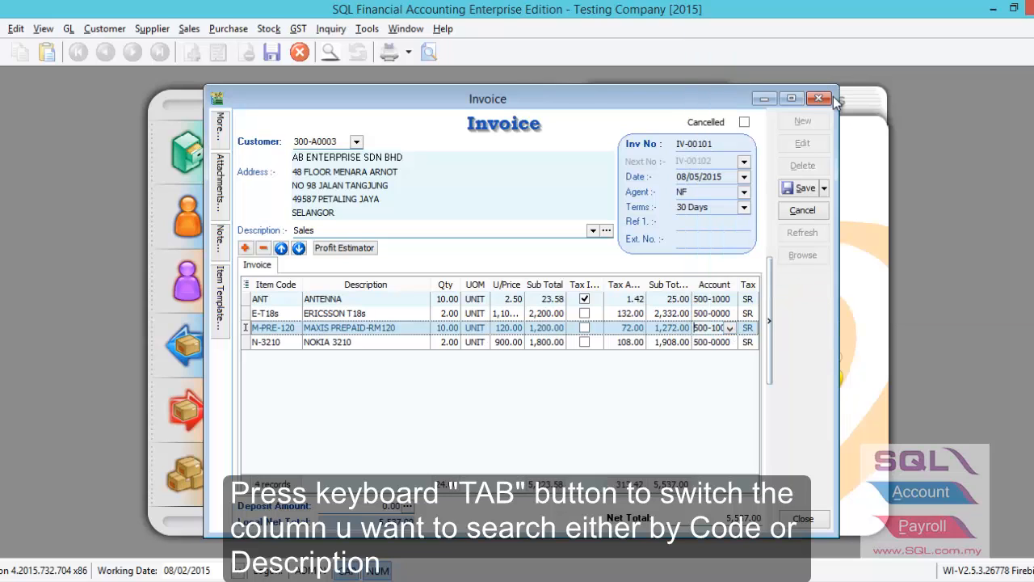
# Step: View the audit trail of the current invoice, including who made each entry, and close it
pyautogui.click(719, 341)
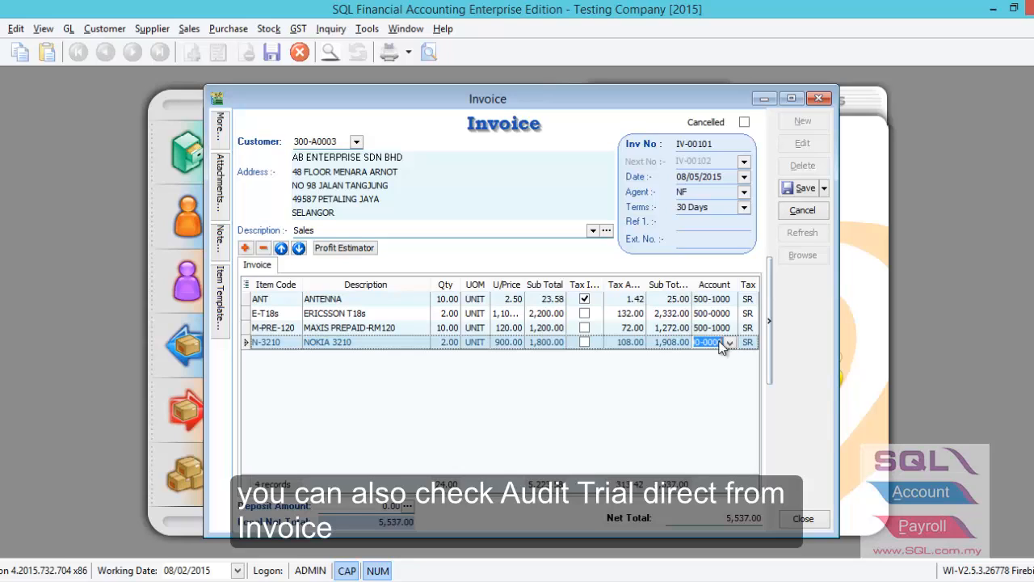
pyautogui.rightClick(791, 350)
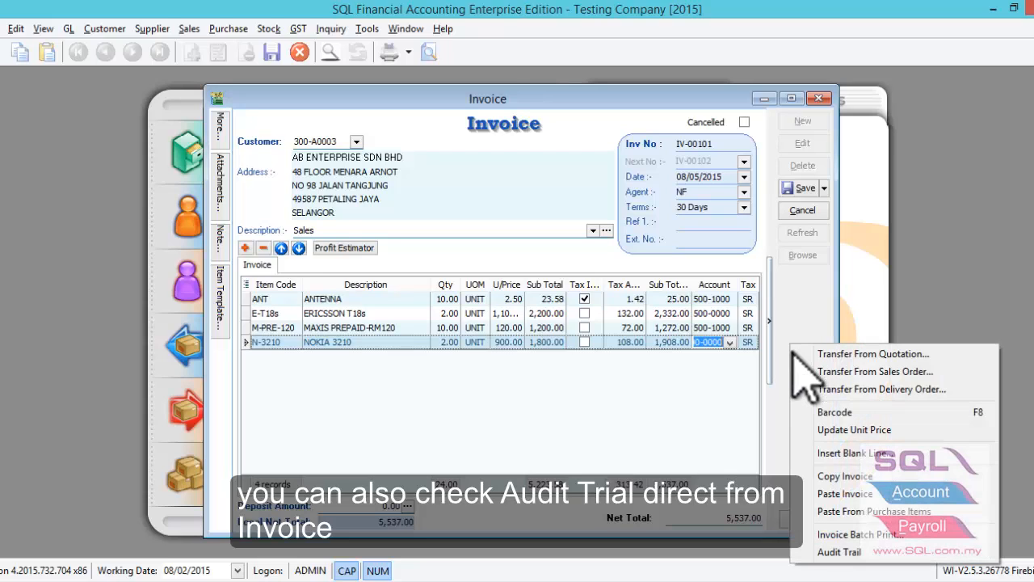
pyautogui.click(859, 552)
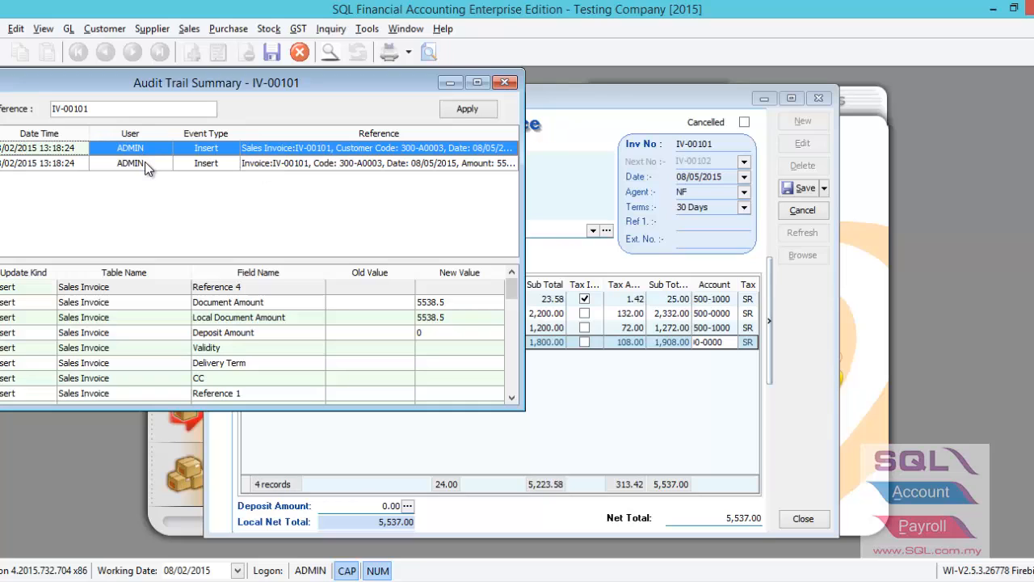
pyautogui.press('Escape')
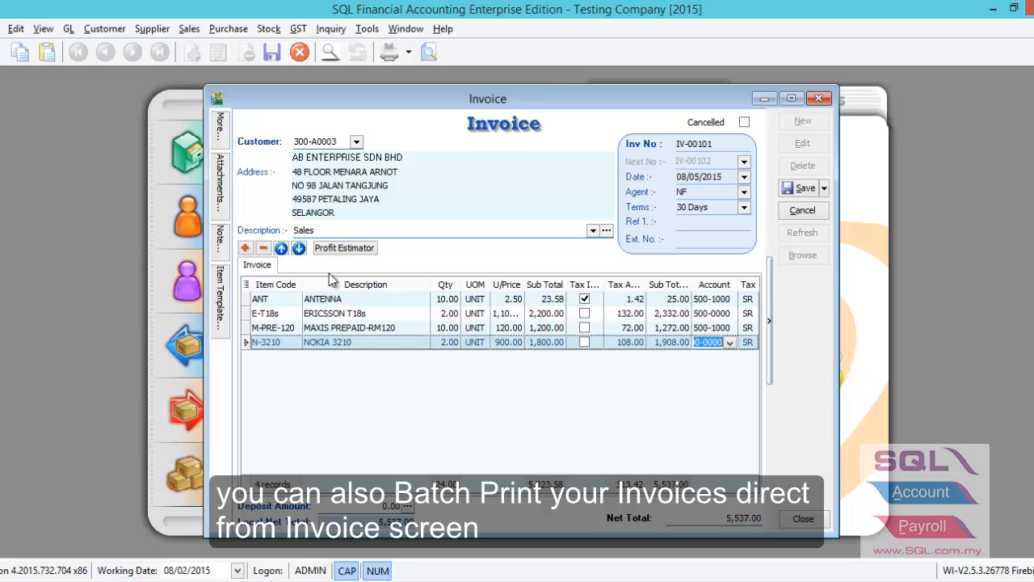
# Step: Discard the unsaved changes to the AB ENTERPRISE SDN BHD invoice dated 08/05/2015 and reopen it in detail view
pyautogui.click(787, 211)
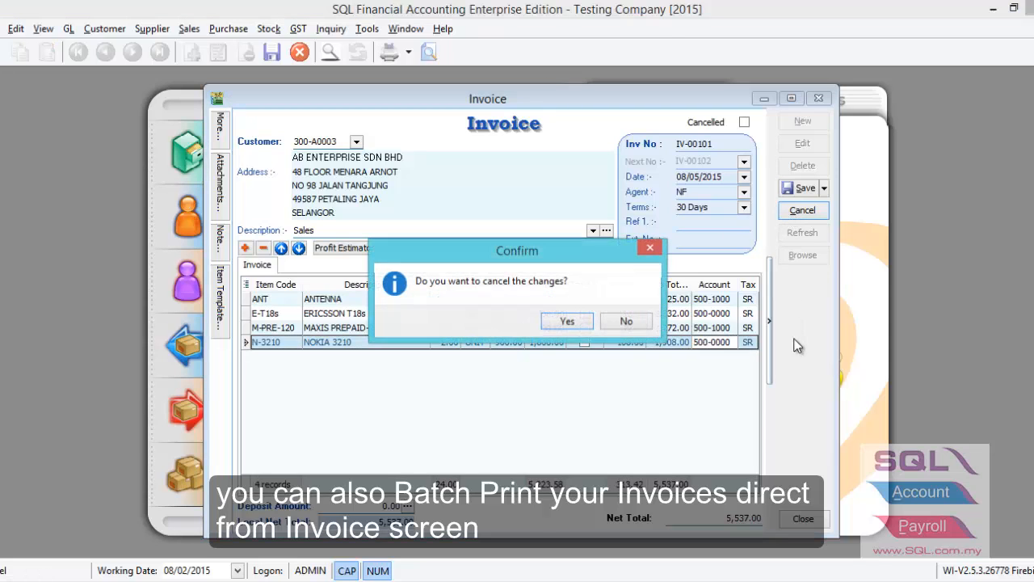
pyautogui.click(568, 321)
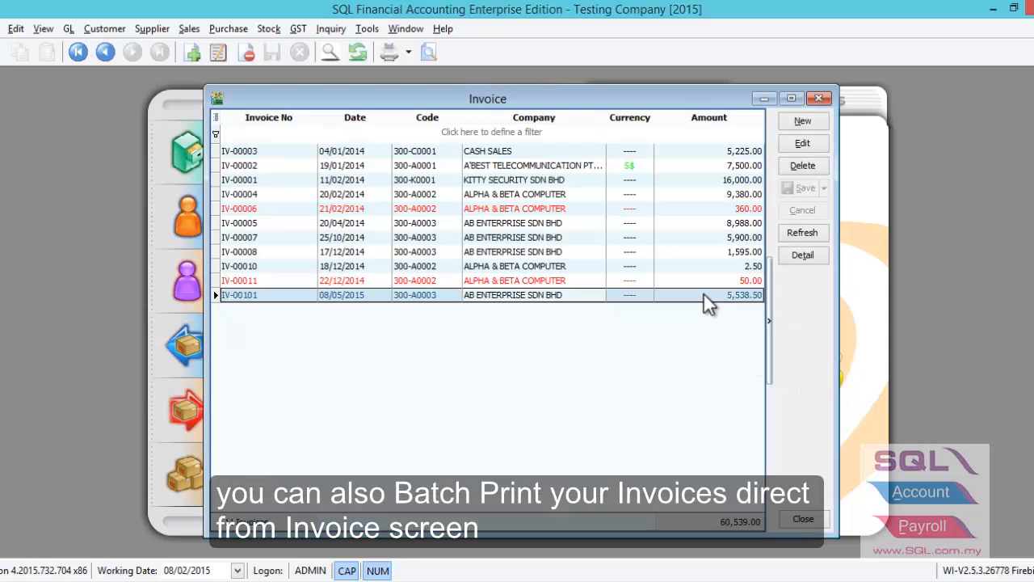
pyautogui.doubleClick(704, 294)
# Step: Open Invoice Batch Print from the invoice to view its listing filters, and close it
pyautogui.rightClick(785, 340)
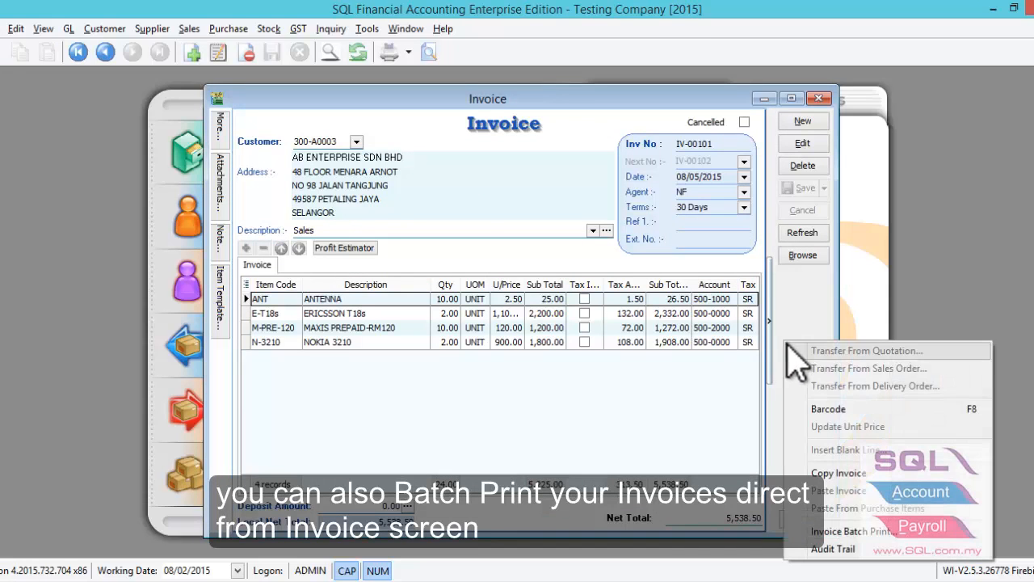
pyautogui.click(842, 532)
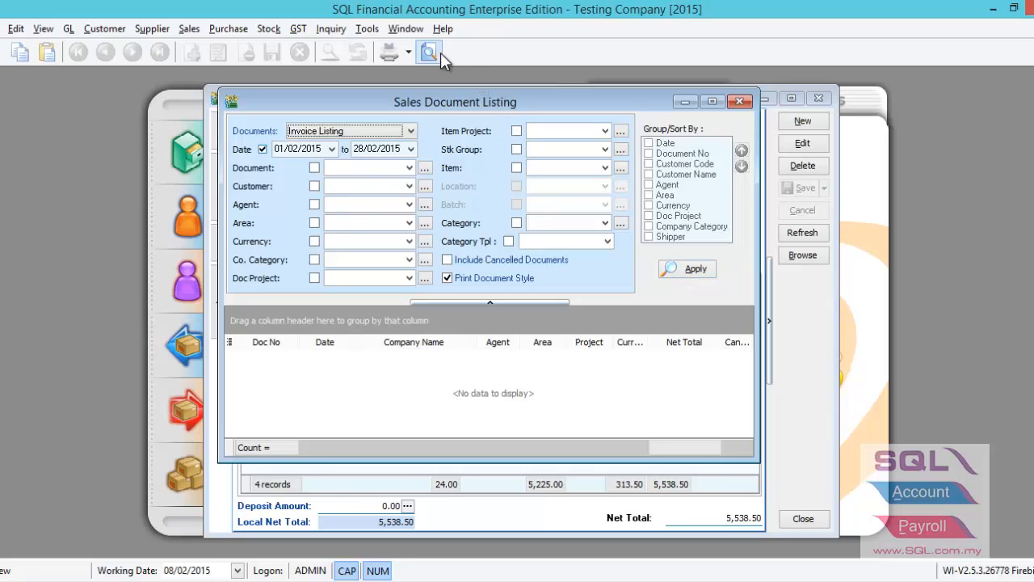
pyautogui.press('Escape')
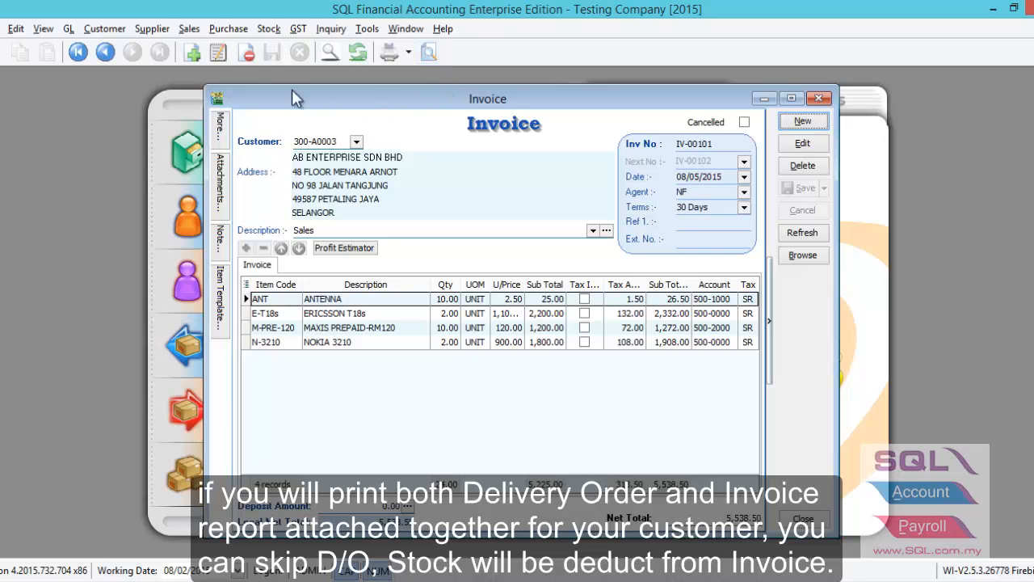
pyautogui.click(189, 29)
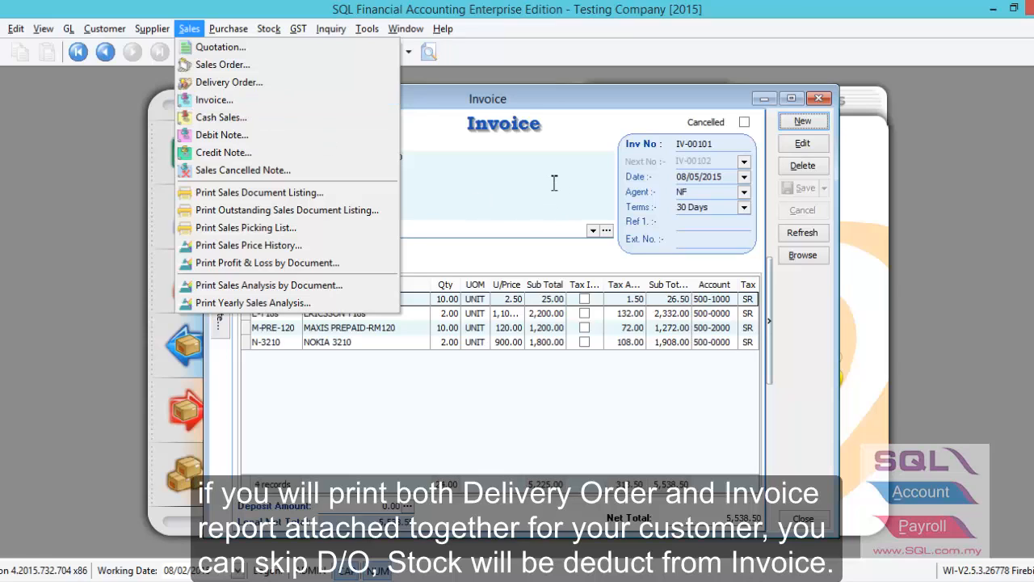
pyautogui.click(246, 103)
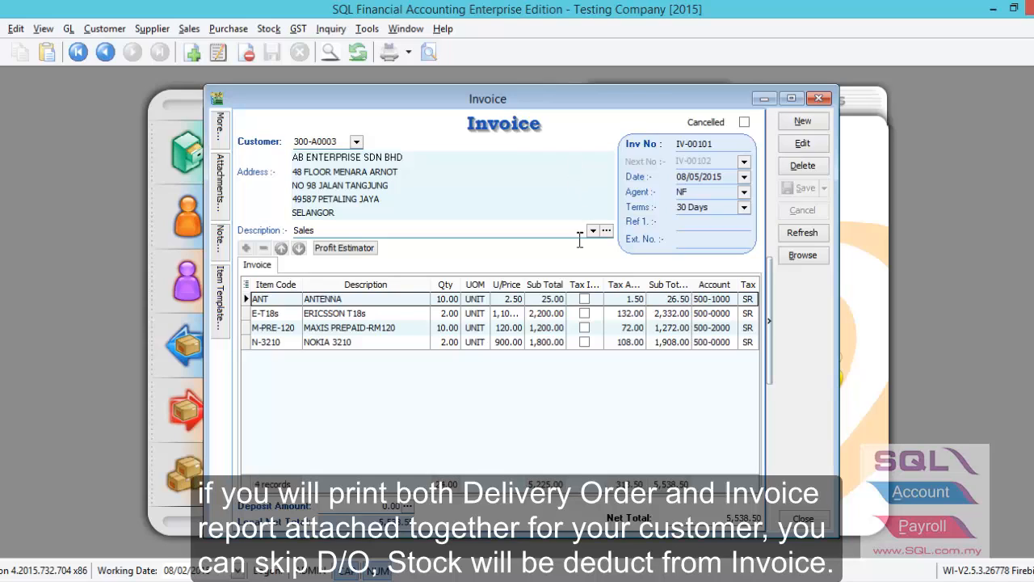
pyautogui.click(391, 185)
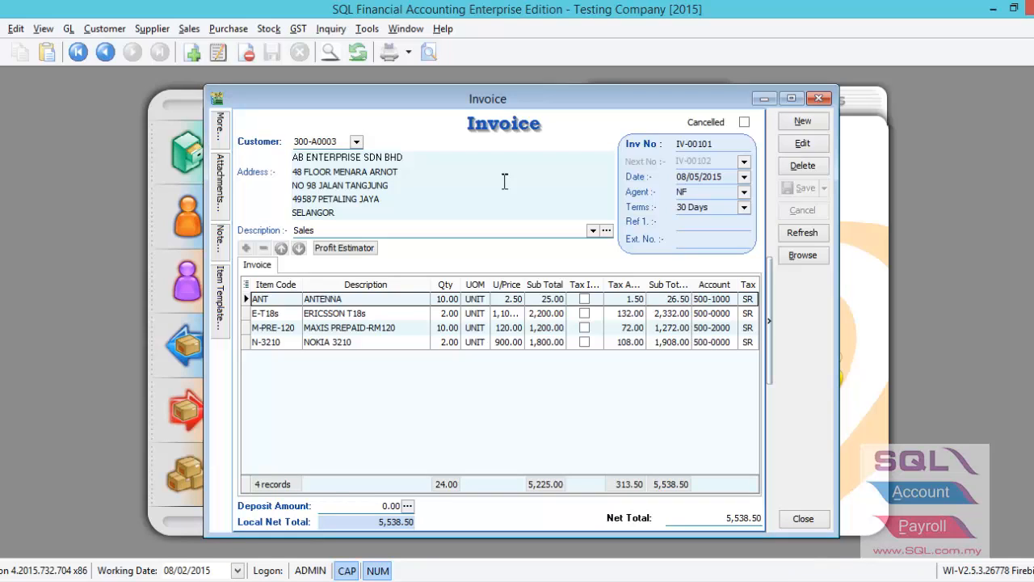
pyautogui.click(555, 300)
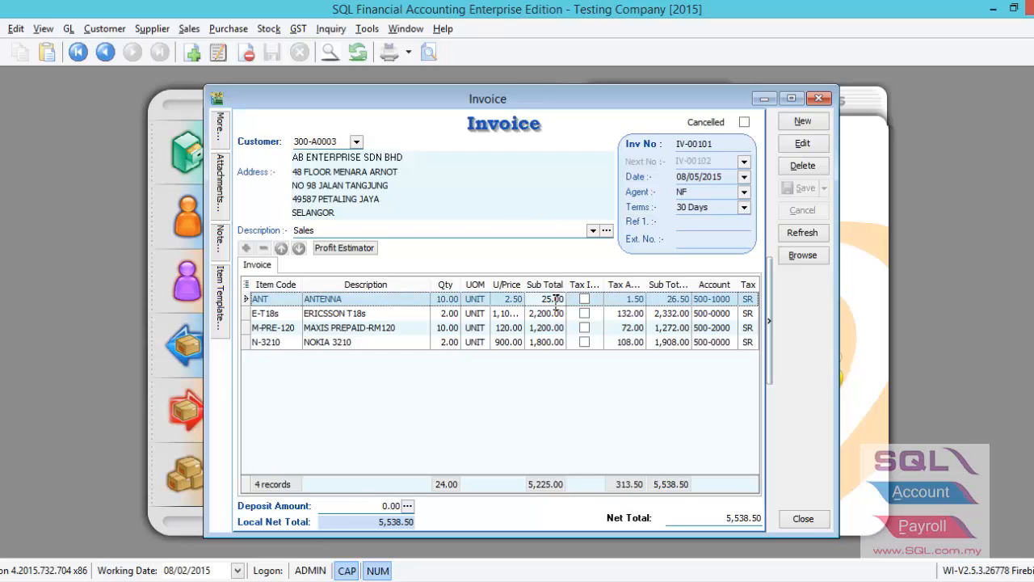
pyautogui.click(556, 313)
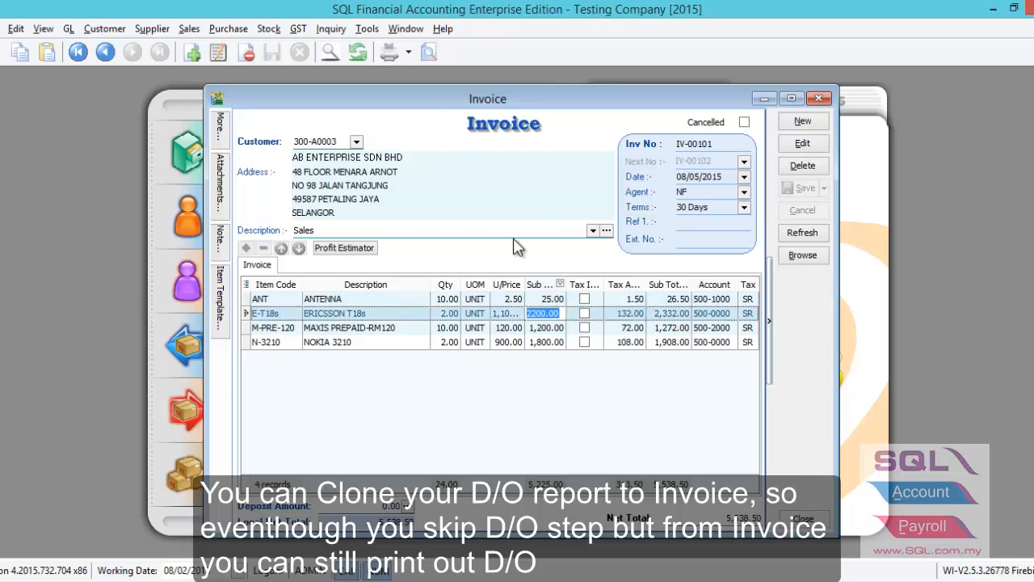
# Step: Examine the report formats available for previewing the invoice, highlighting Sales Invoice 1 and the FS SHIPPING tax invoice
pyautogui.click(430, 55)
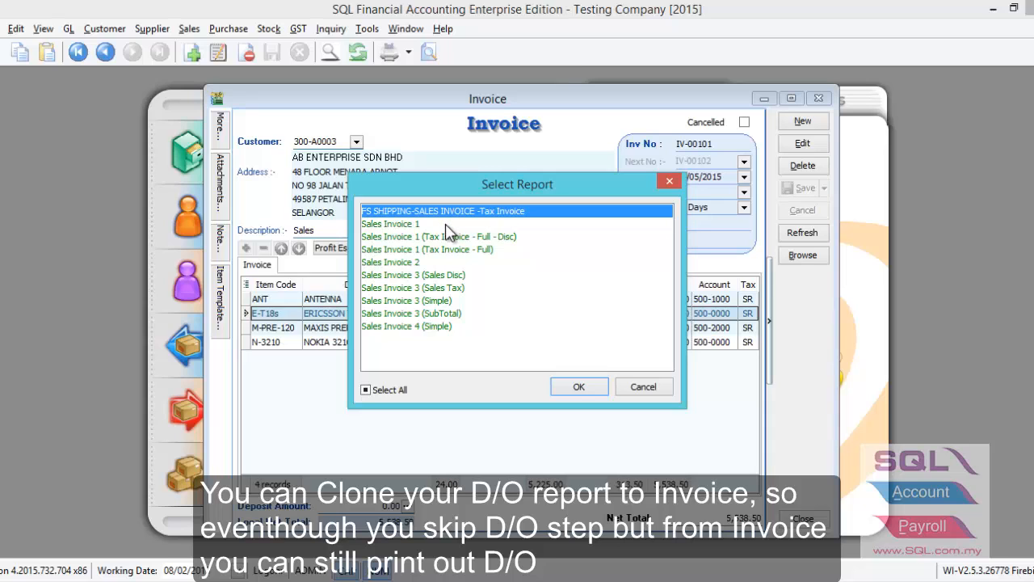
pyautogui.click(420, 225)
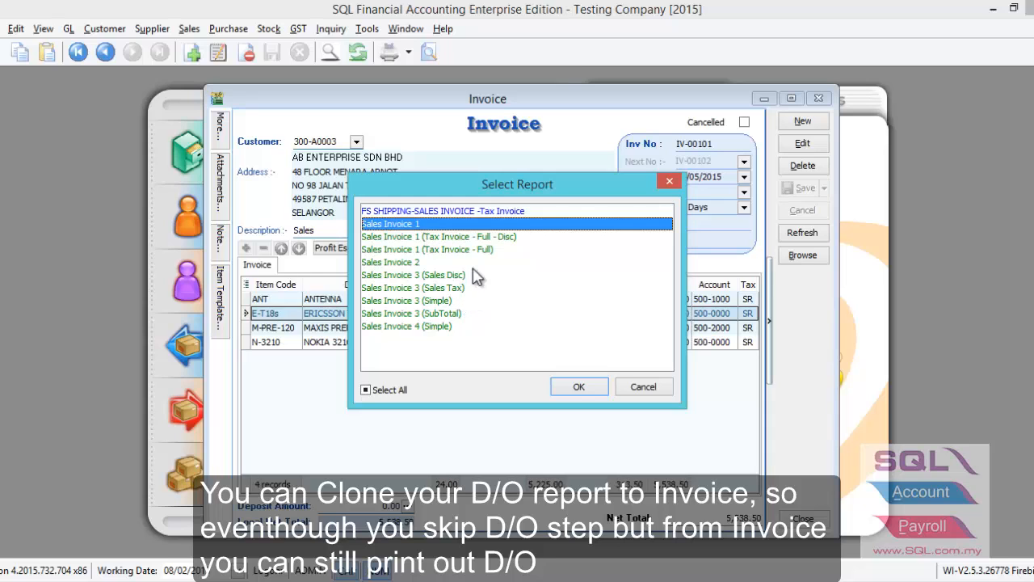
pyautogui.click(457, 209)
pyautogui.click(418, 220)
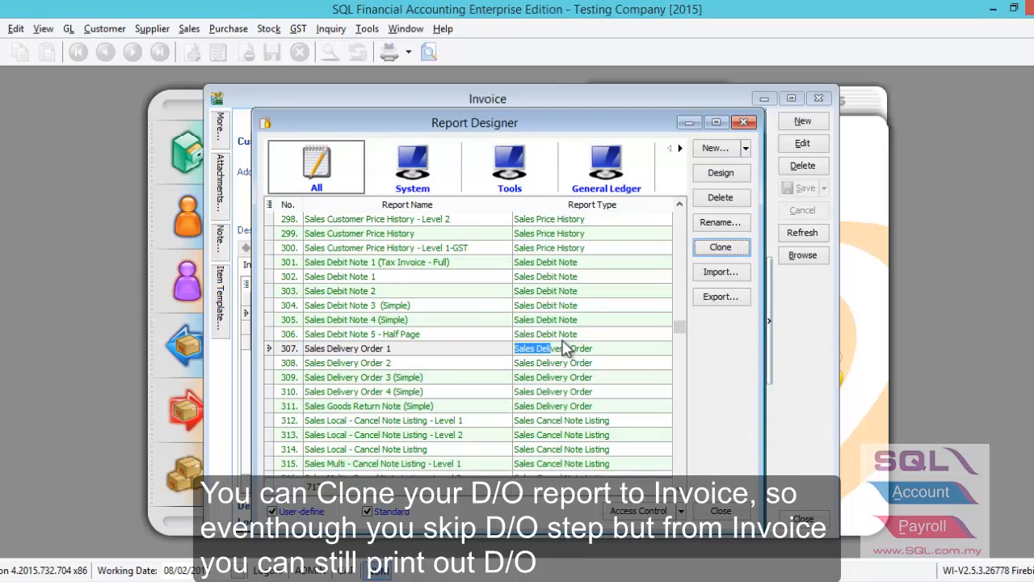
pyautogui.click(368, 31)
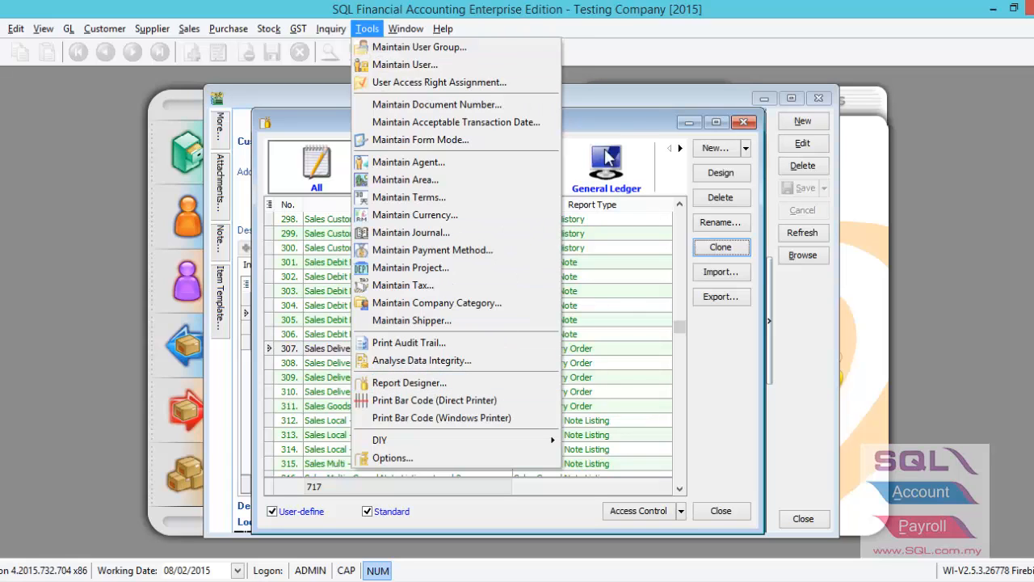
pyautogui.click(625, 125)
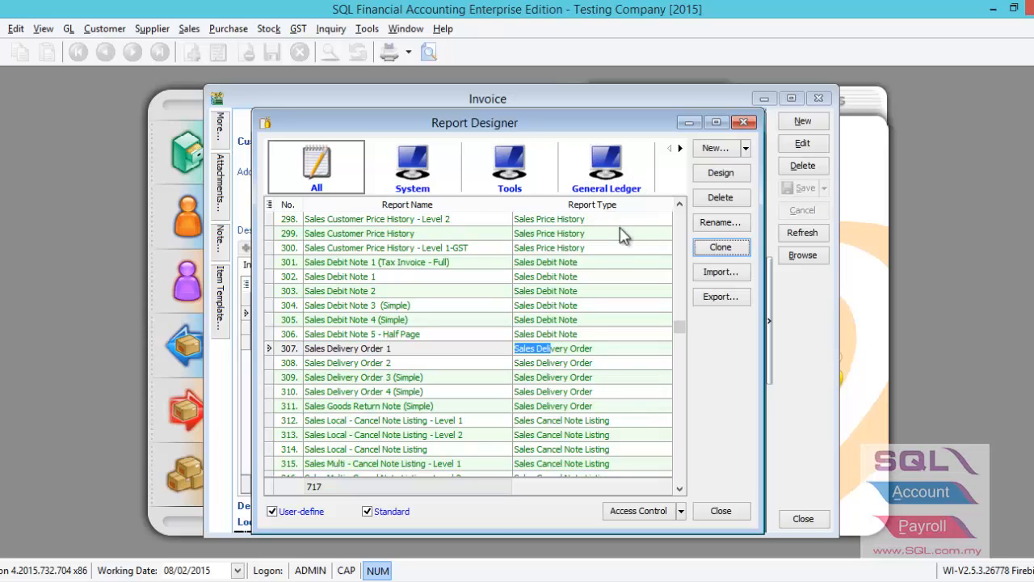
# Step: Clone the Sales Delivery Order 1 report under the name DO with Sales Invoice as its report type
pyautogui.click(559, 338)
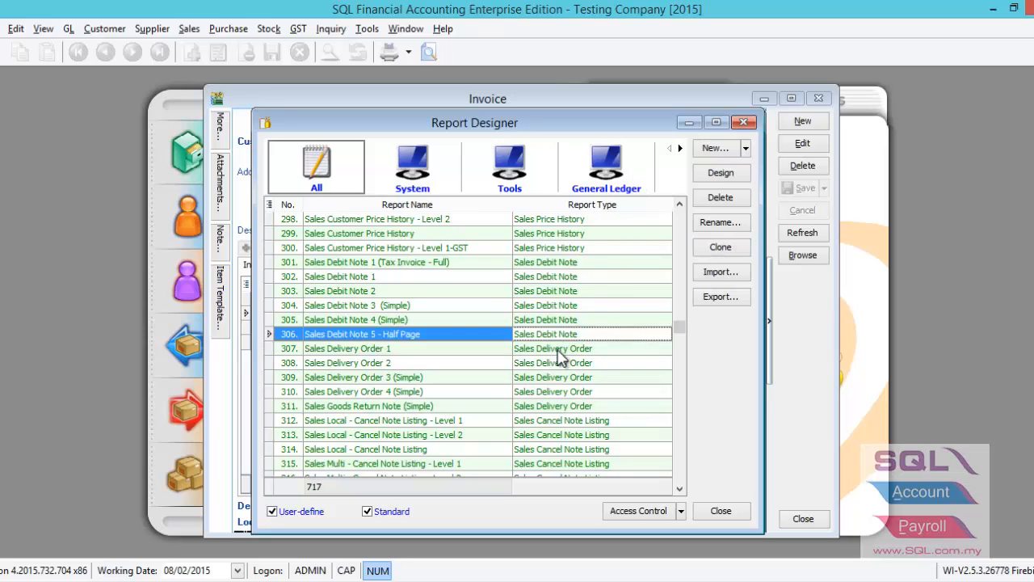
pyautogui.click(557, 349)
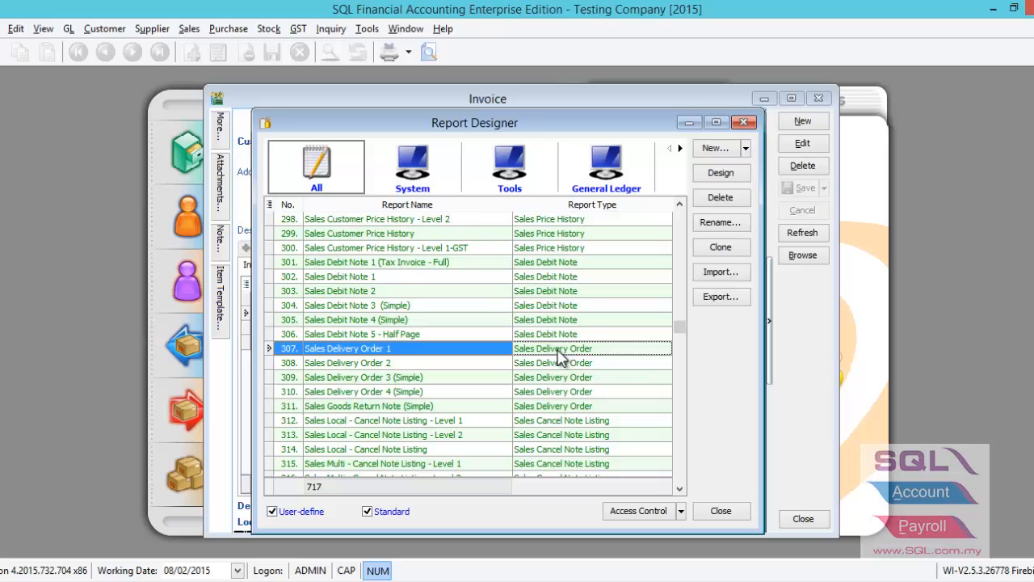
pyautogui.click(727, 250)
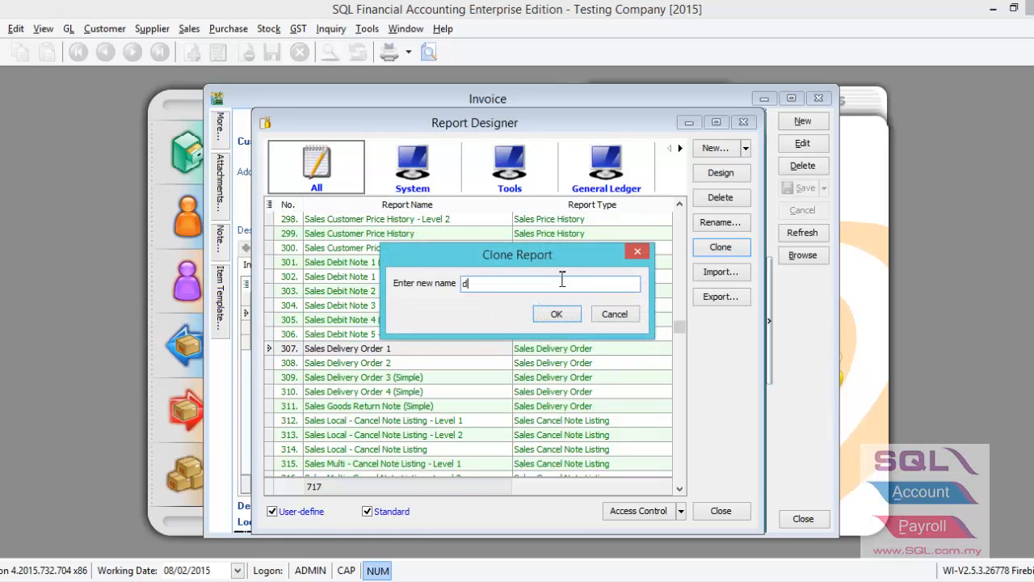
pyautogui.press('capslock')
pyautogui.write('DO')
pyautogui.click(564, 316)
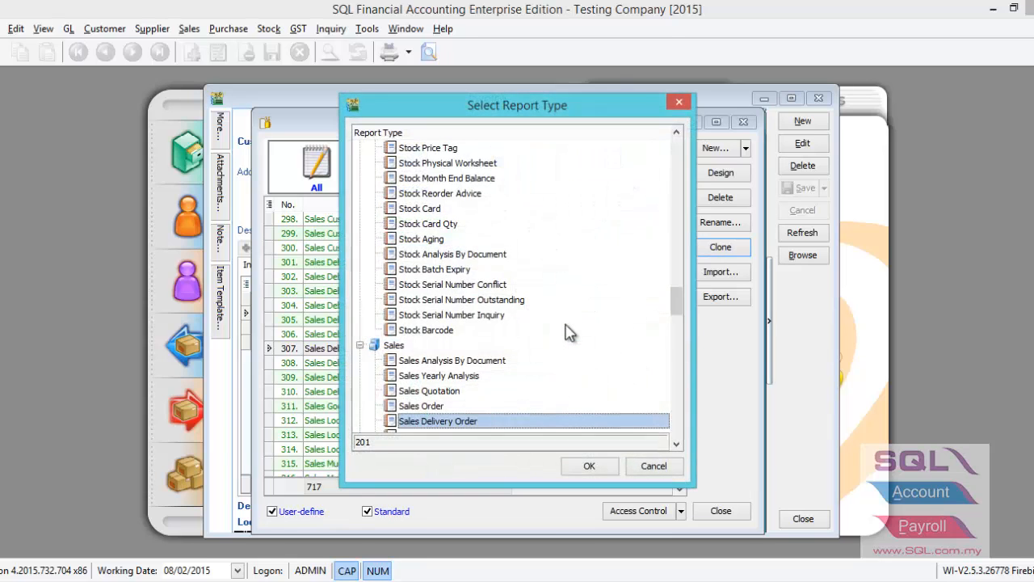
pyautogui.scroll(-3, 679, 313)
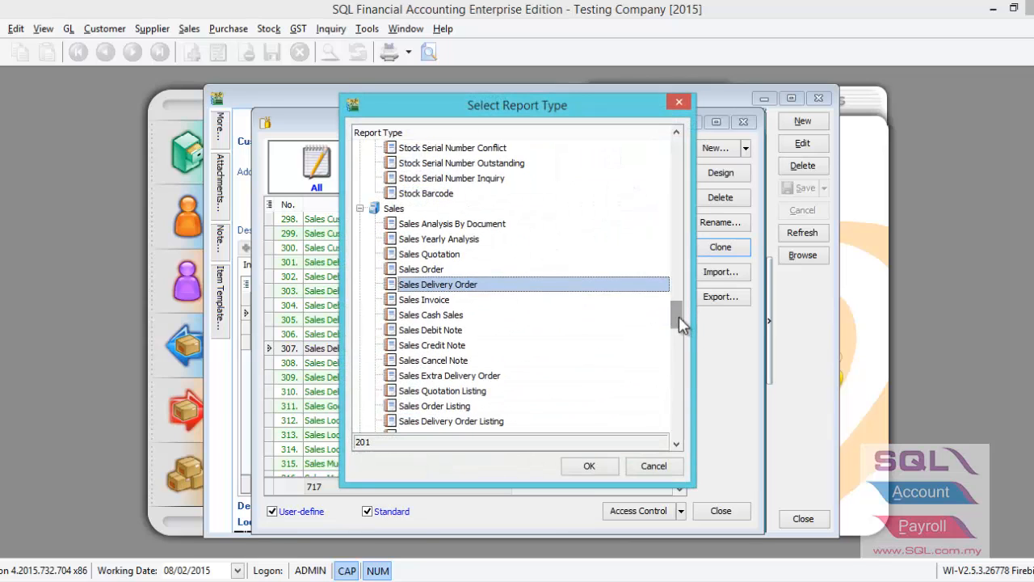
pyautogui.click(443, 302)
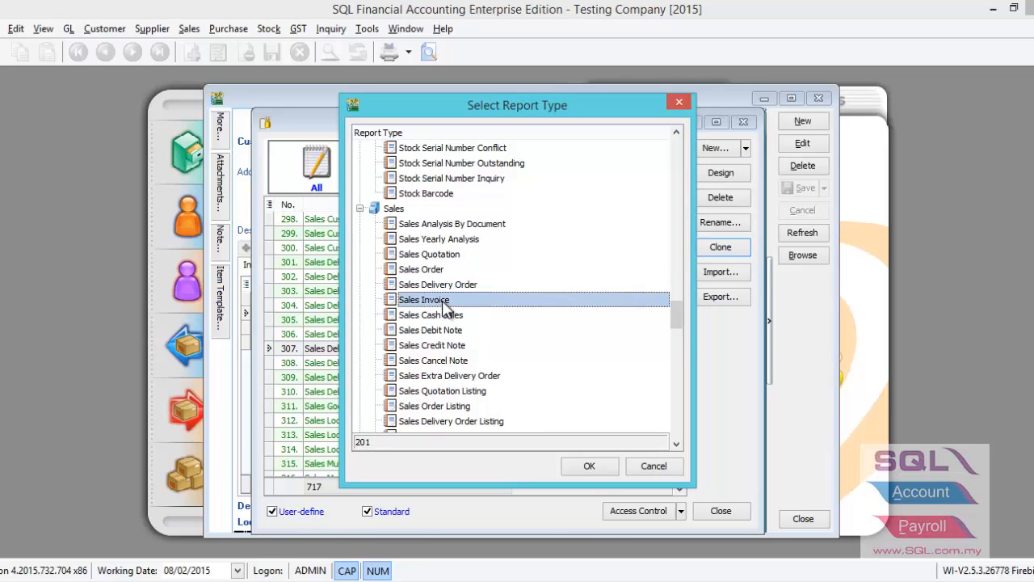
pyautogui.click(586, 466)
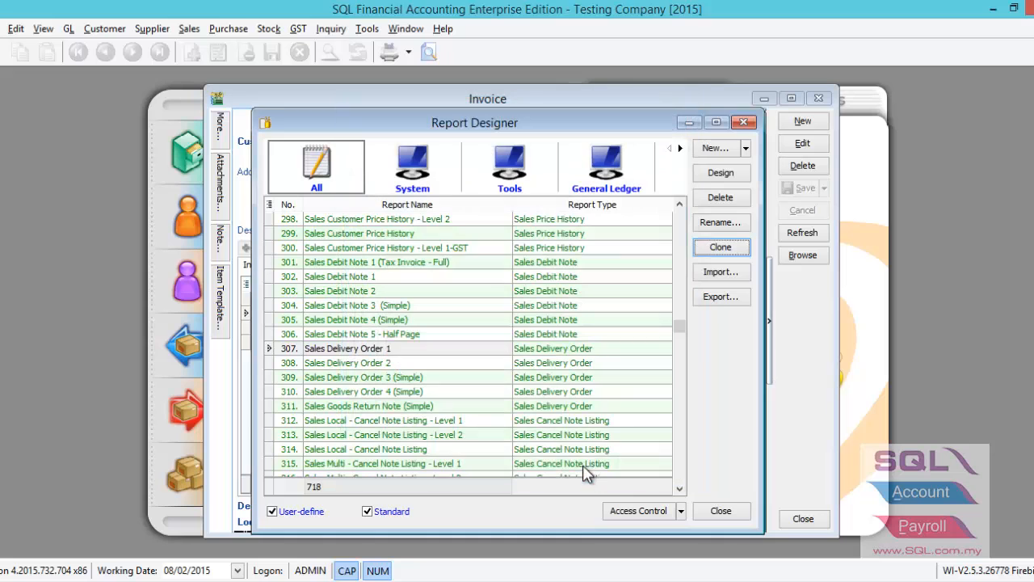
# Step: Close the Report Designer and select the DO report among the preview formats of the current invoice
pyautogui.click(720, 511)
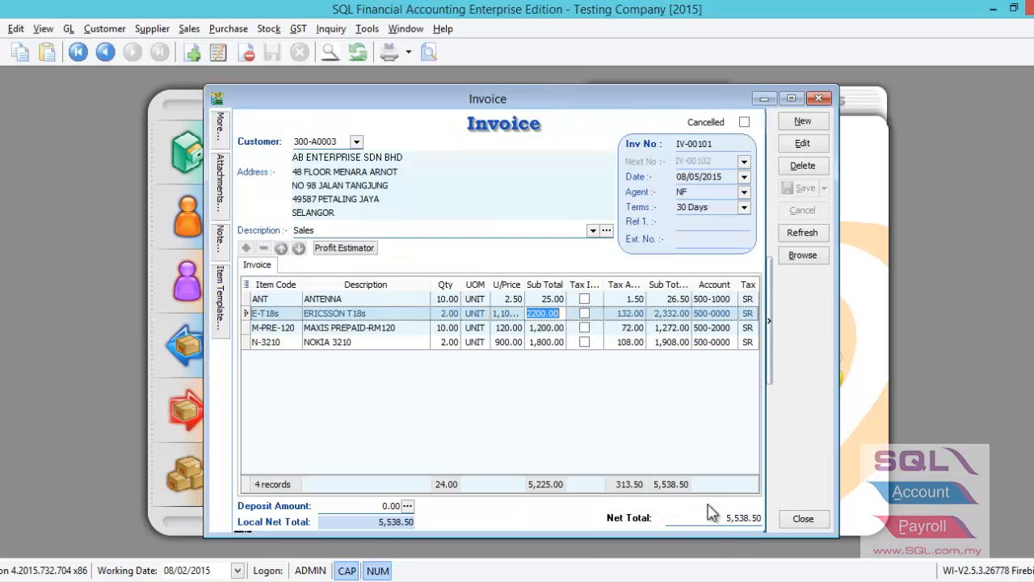
pyautogui.click(434, 53)
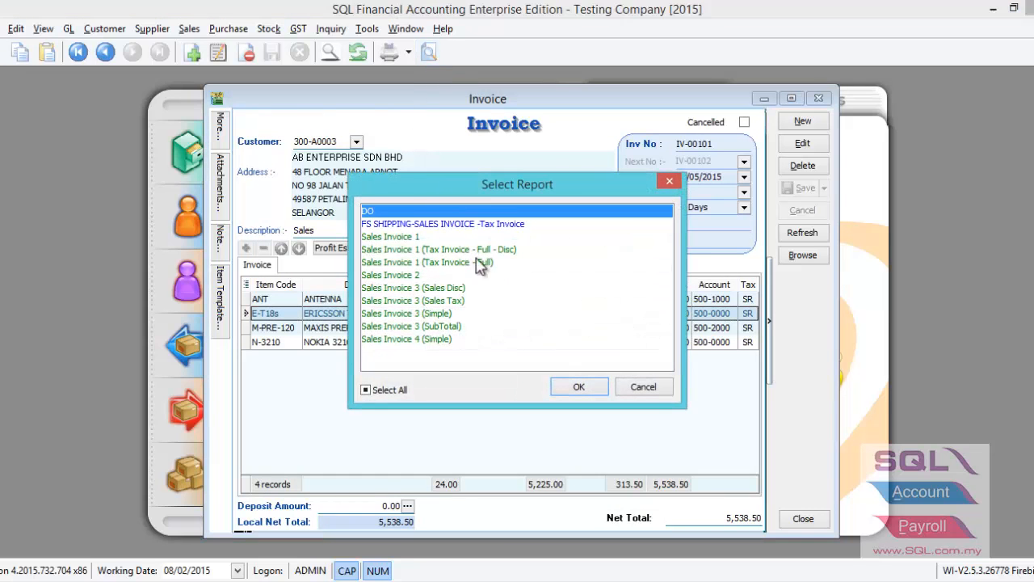
pyautogui.click(408, 225)
pyautogui.click(385, 213)
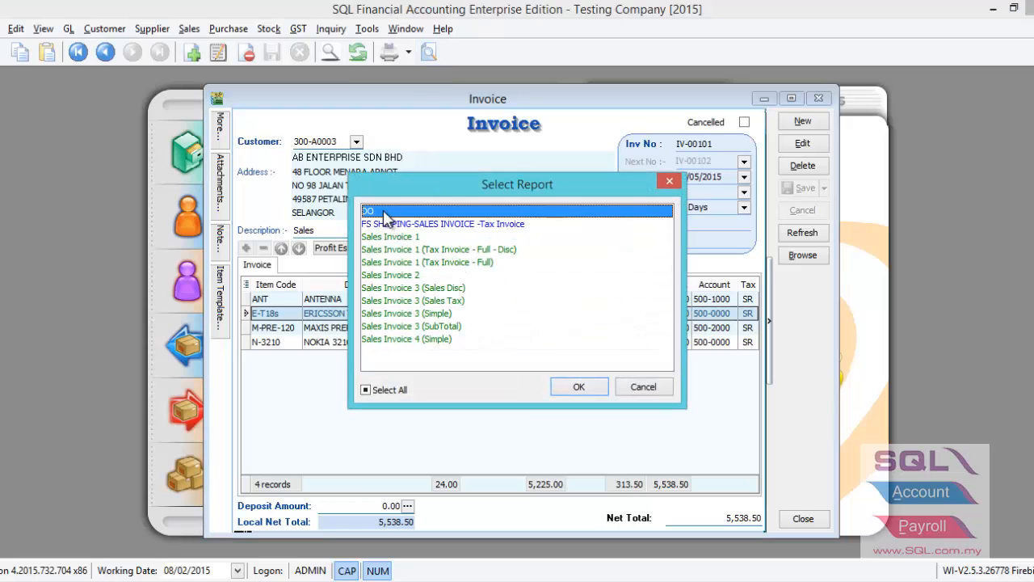